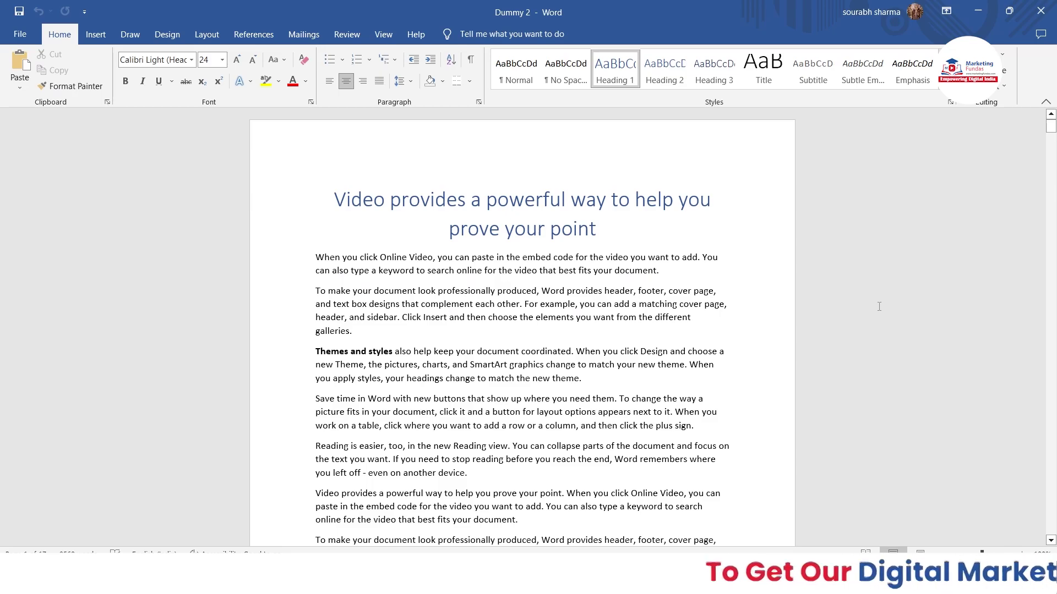
Open the Restrict Editing pane from the Review tab's Protect group.
{"action": "scroll", "coordinate": [879, 306], "scroll_direction": "down", "scroll_amount": 7}
{"action": "mouse_move", "coordinate": [1051, 142]}
{"action": "left_mouse_down"}
{"action": "mouse_move", "coordinate": [1051, 280]}
{"action": "mouse_move", "coordinate": [1051, 132]}
{"action": "left_mouse_up"}
{"action": "scroll", "coordinate": [431, 361], "scroll_direction": "up", "scroll_amount": 5}
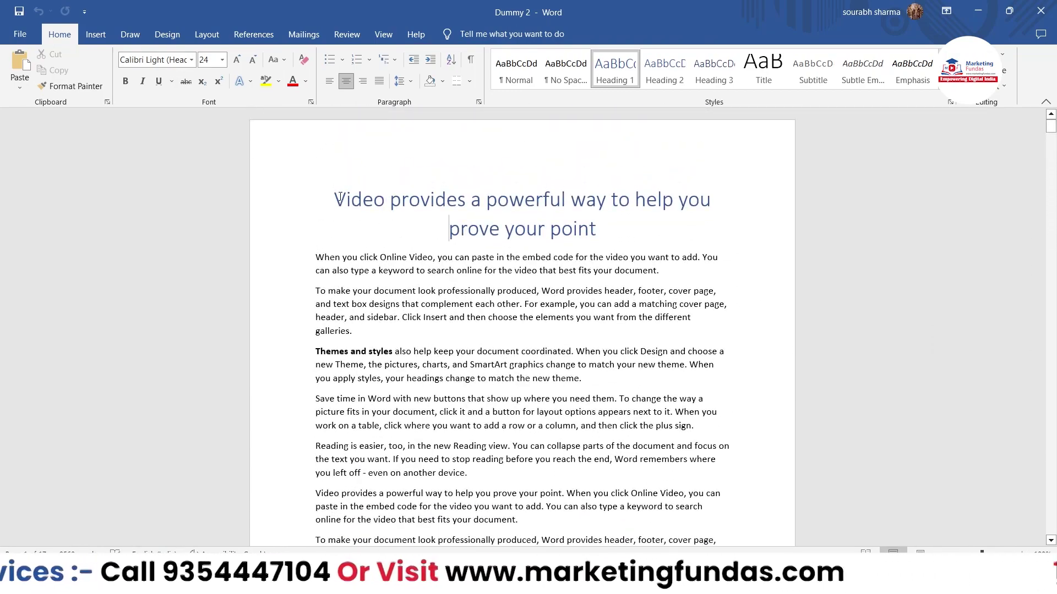
{"action": "left_click_drag", "start_coordinate": [340, 197], "coordinate": [596, 230]}
{"action": "scroll", "coordinate": [444, 222], "scroll_direction": "down", "scroll_amount": 7}
{"action": "scroll", "coordinate": [435, 223], "scroll_direction": "down", "scroll_amount": 5}
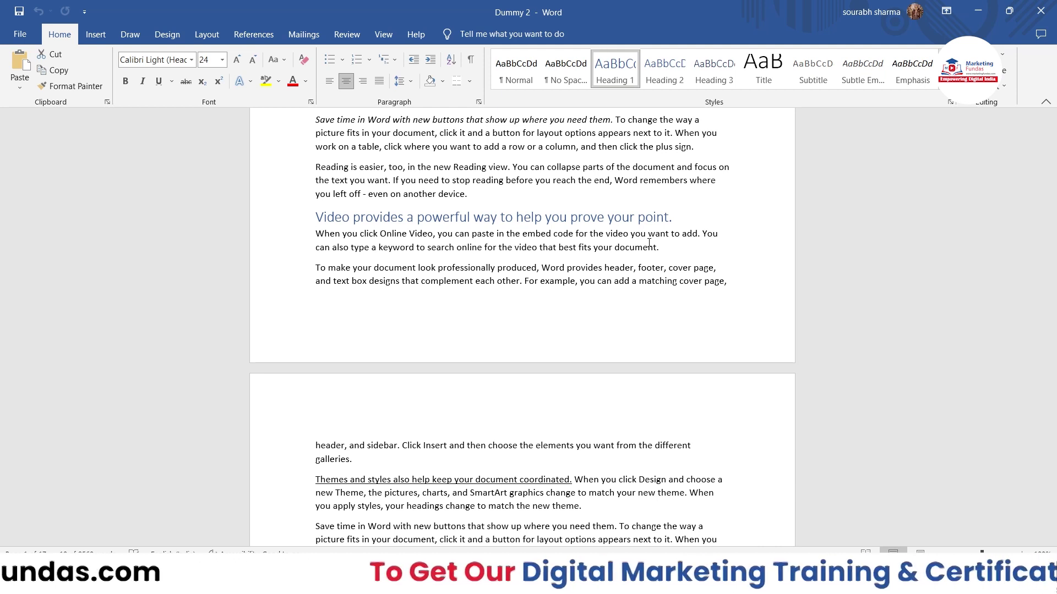
{"action": "left_click", "coordinate": [347, 34]}
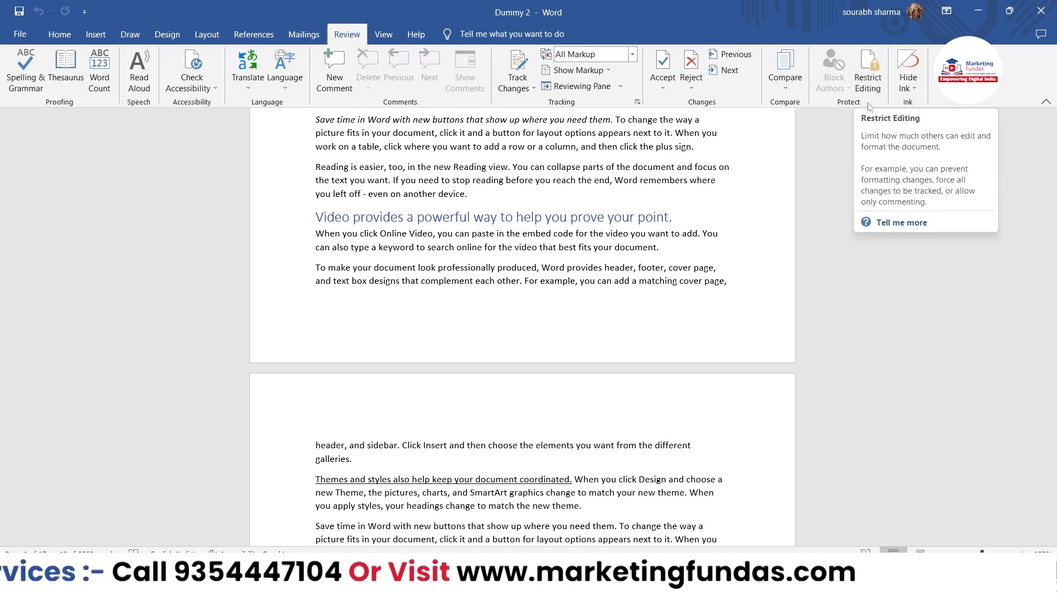
{"action": "left_click", "coordinate": [862, 78]}
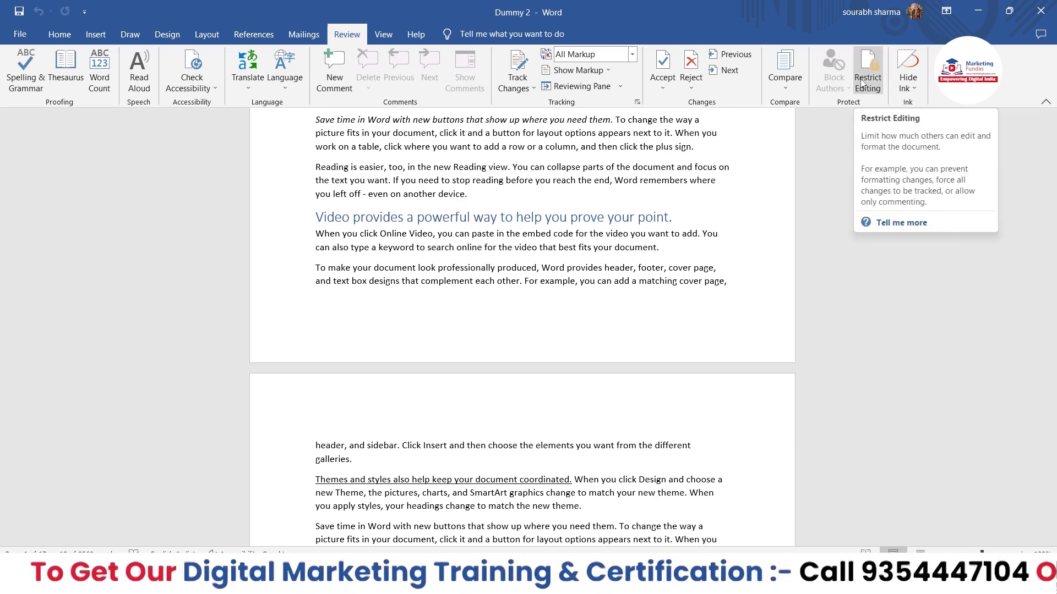
{"action": "left_click", "coordinate": [861, 83]}
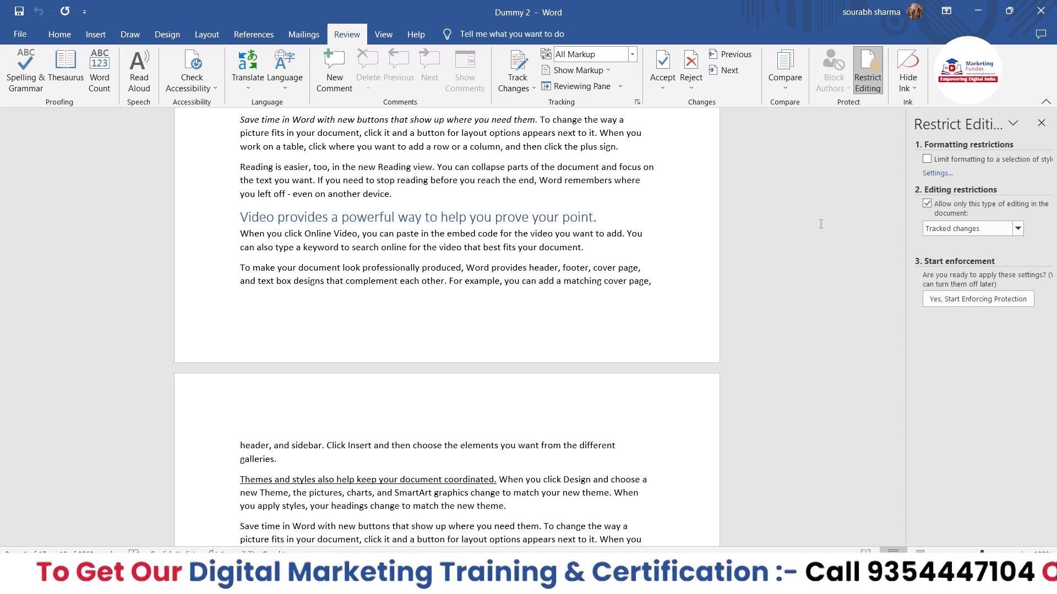
Check 'Limit formatting to a selection of styles' and browse its style Settings, cancelling without changes.
{"action": "left_click", "coordinate": [927, 160]}
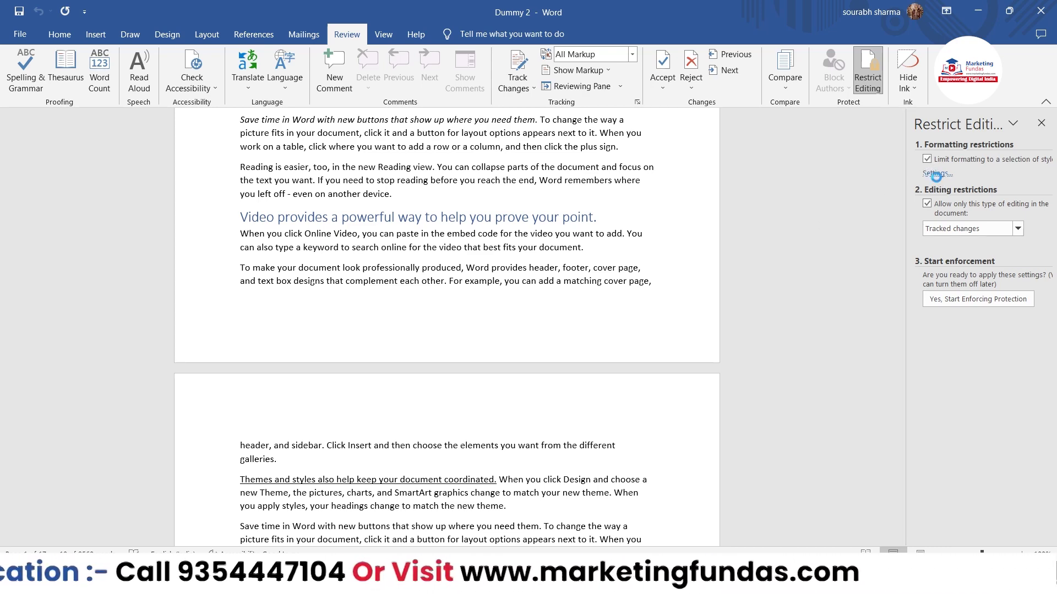
{"action": "left_click", "coordinate": [936, 175]}
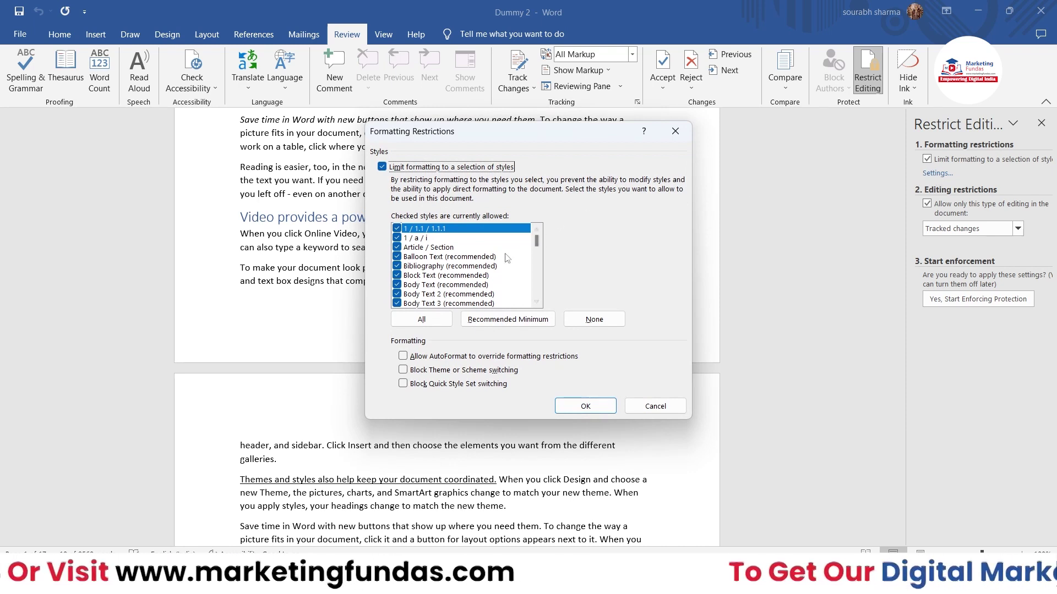
{"action": "scroll", "coordinate": [506, 259], "scroll_direction": "down", "scroll_amount": 3}
{"action": "scroll", "coordinate": [507, 258], "scroll_direction": "down", "scroll_amount": 3}
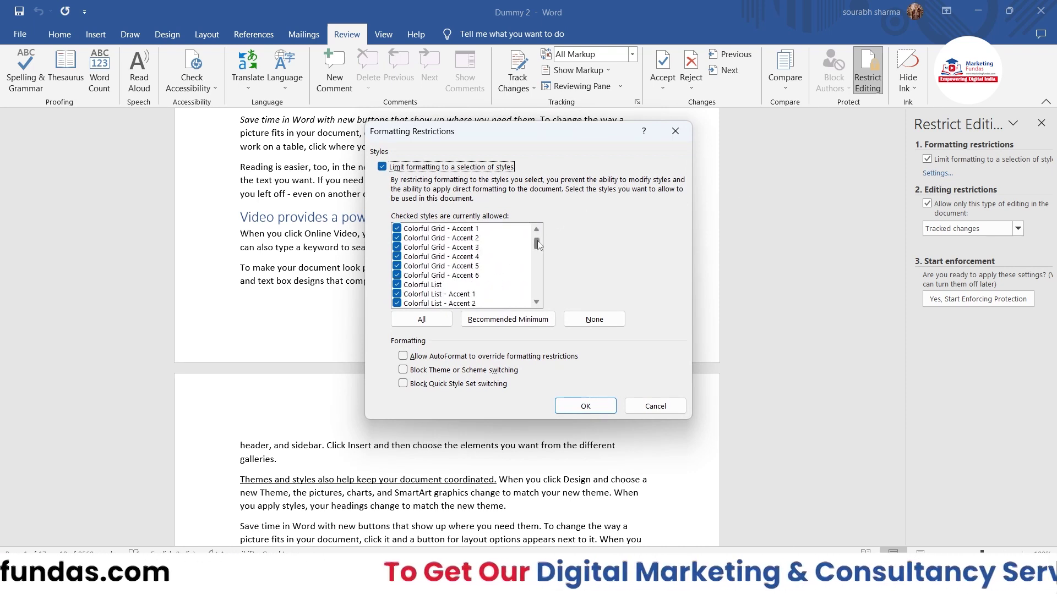
{"action": "scroll", "coordinate": [538, 245], "scroll_direction": "up", "scroll_amount": 5}
{"action": "scroll", "coordinate": [539, 243], "scroll_direction": "up", "scroll_amount": 2}
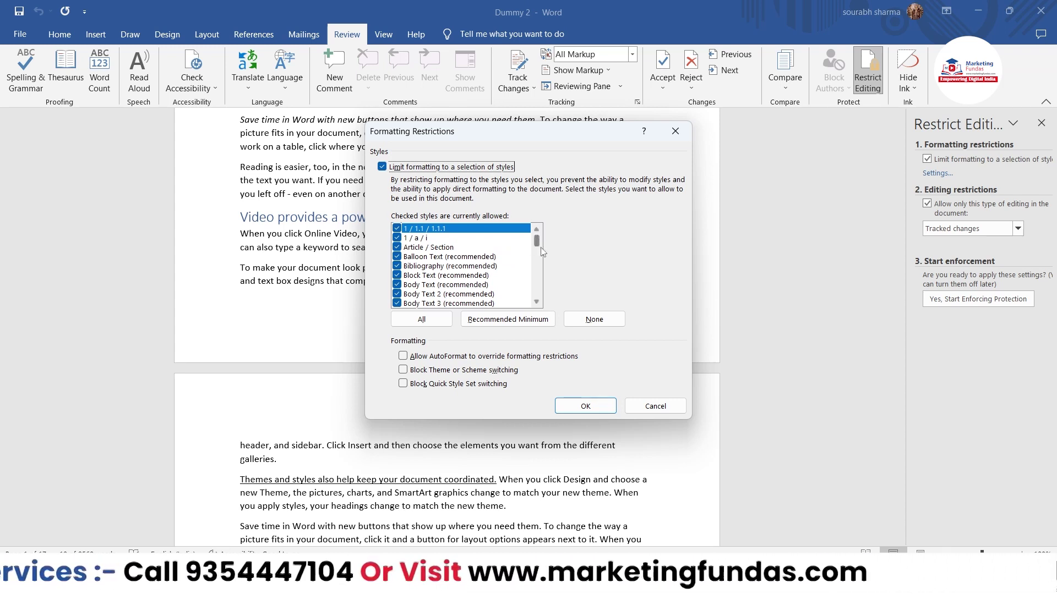
{"action": "mouse_move", "coordinate": [538, 245]}
{"action": "left_mouse_down"}
{"action": "mouse_move", "coordinate": [544, 309]}
{"action": "mouse_move", "coordinate": [538, 234]}
{"action": "left_mouse_up"}
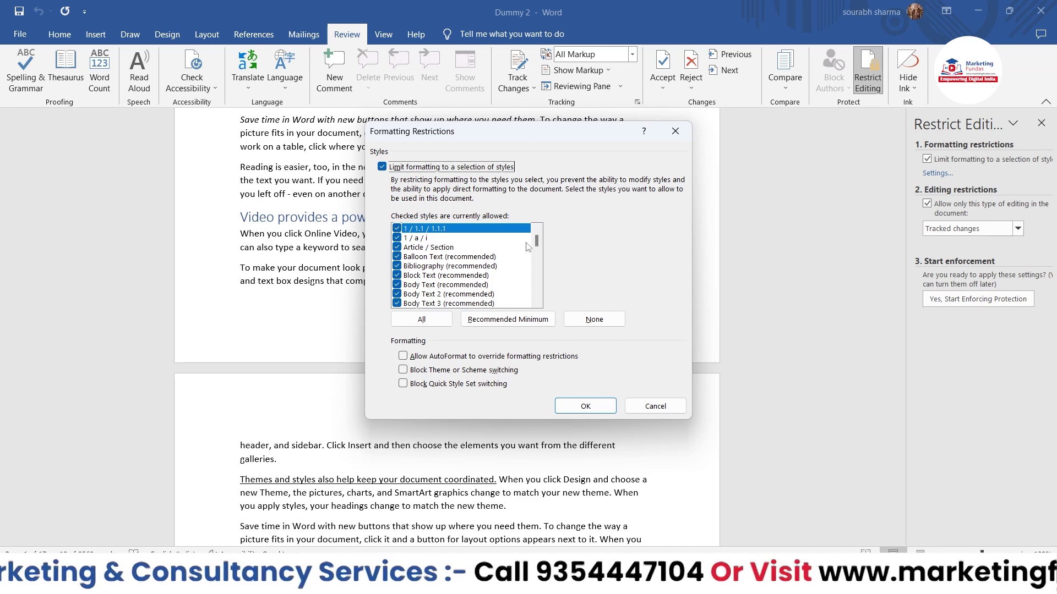
{"action": "scroll", "coordinate": [527, 247], "scroll_direction": "down", "scroll_amount": 3}
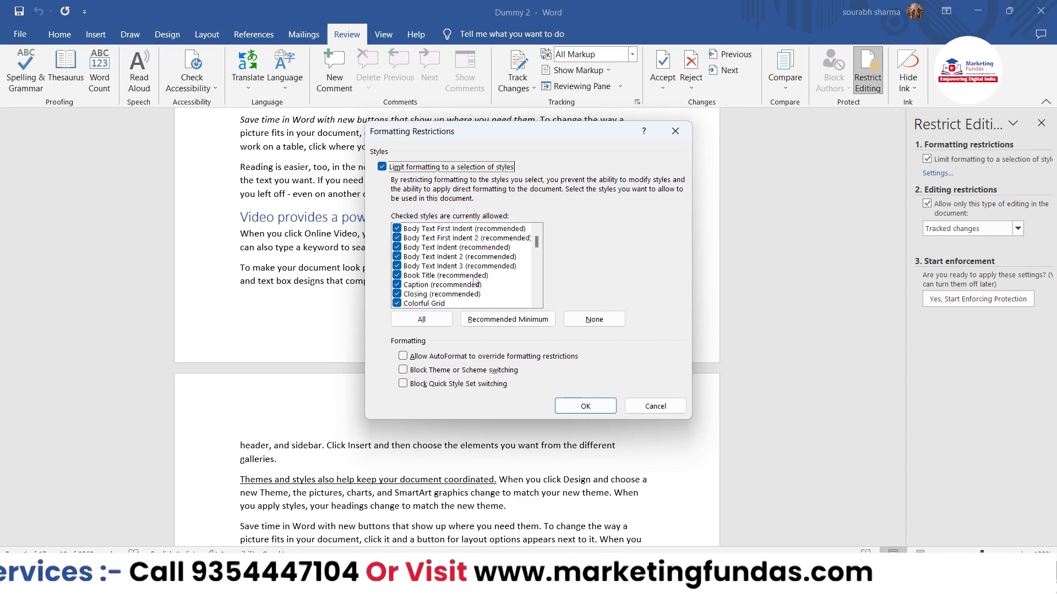
{"action": "left_click", "coordinate": [632, 405]}
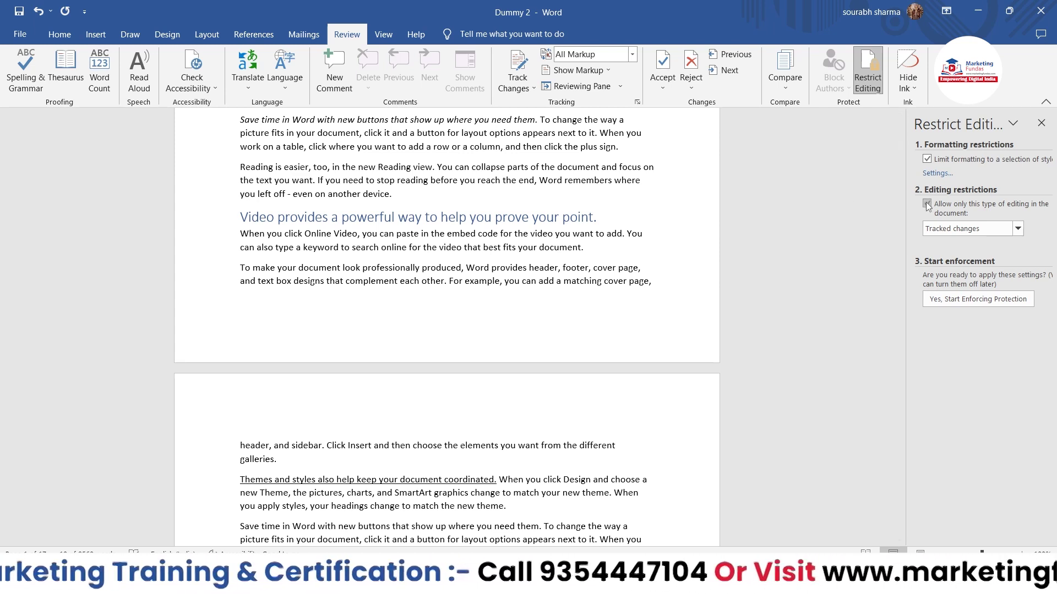
Expand the 'Tracked changes' editing restrictions dropdown.
{"action": "left_click", "coordinate": [1017, 229]}
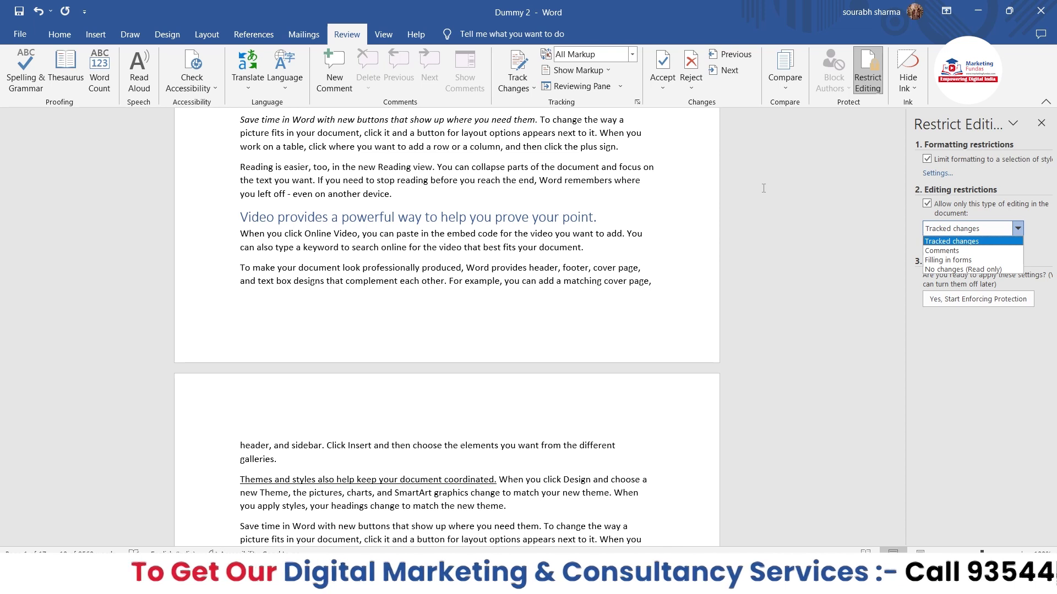
Set the editing restriction to 'No changes (Read only)'.
{"action": "key", "text": "Down"}
{"action": "key", "text": "Down"}
{"action": "key", "text": "Down"}
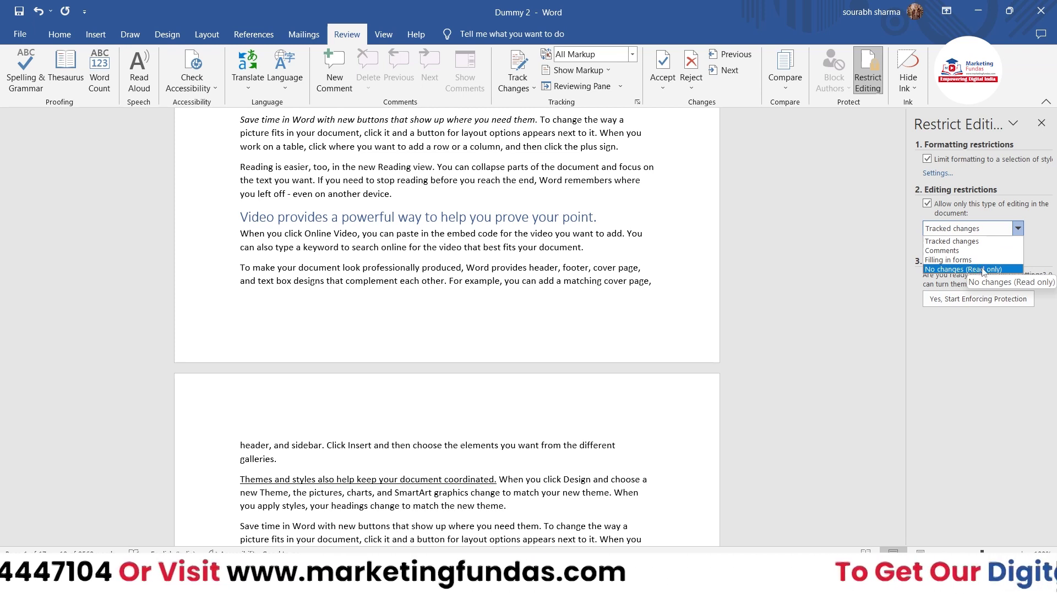
{"action": "left_click", "coordinate": [983, 270]}
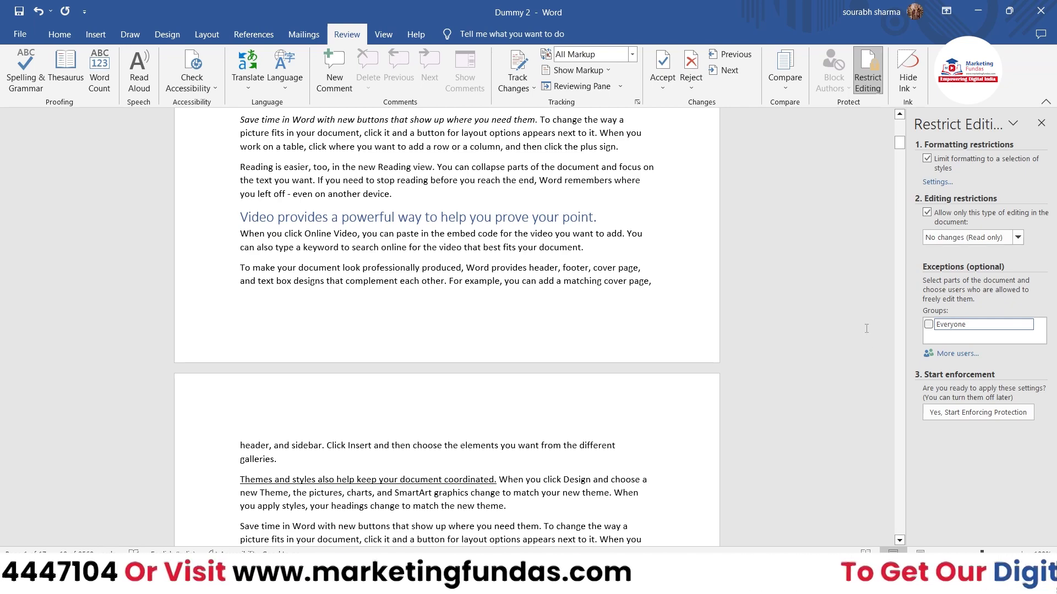
{"action": "scroll", "coordinate": [350, 225], "scroll_direction": "up", "scroll_amount": 12}
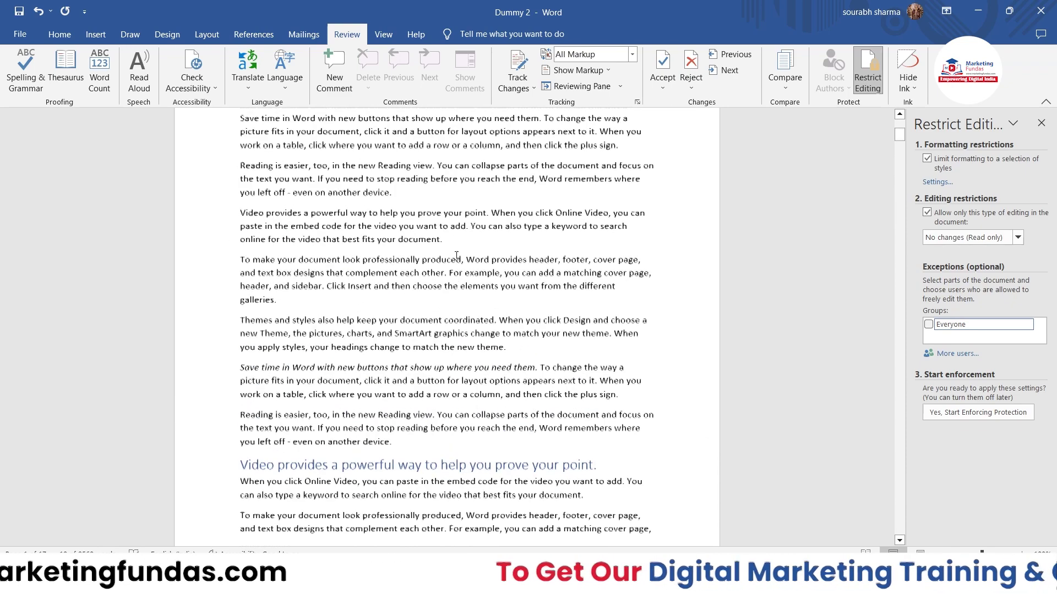
{"action": "left_click", "coordinate": [526, 249]}
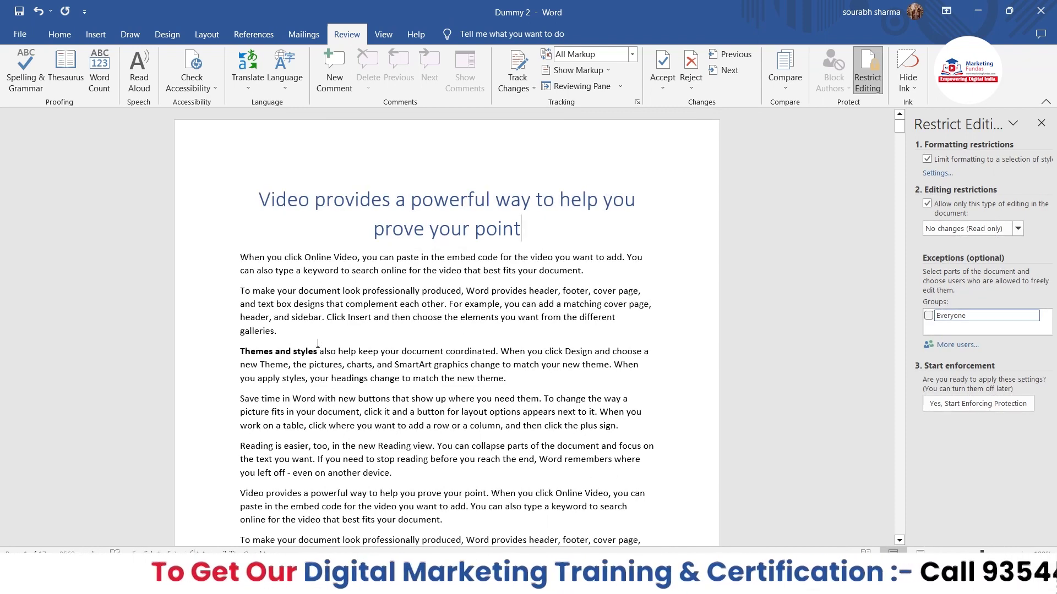
{"action": "left_click_drag", "start_coordinate": [295, 337], "coordinate": [240, 256]}
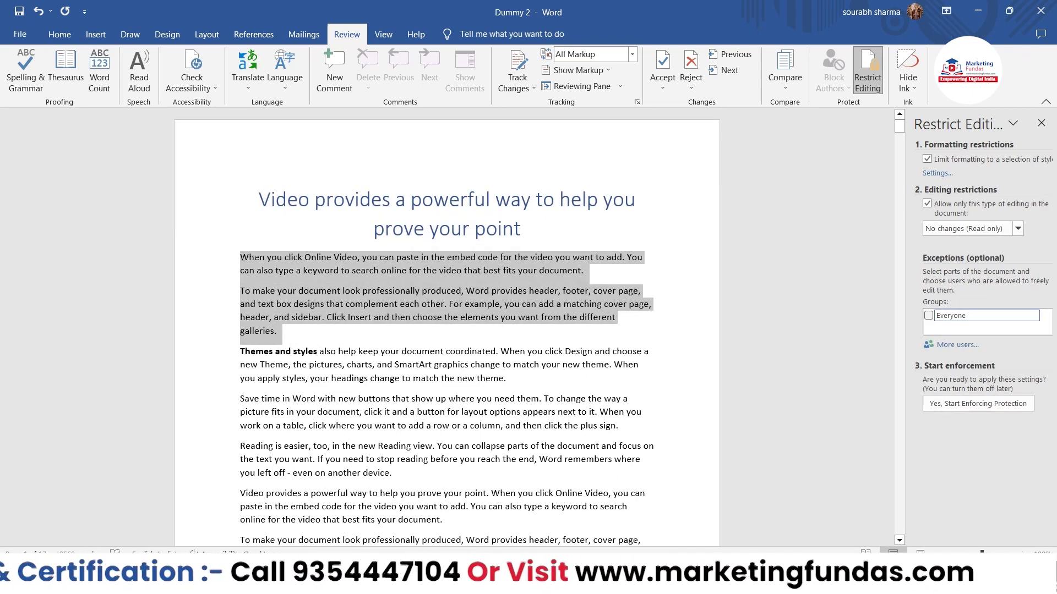
{"action": "left_click_drag", "start_coordinate": [285, 336], "coordinate": [224, 268]}
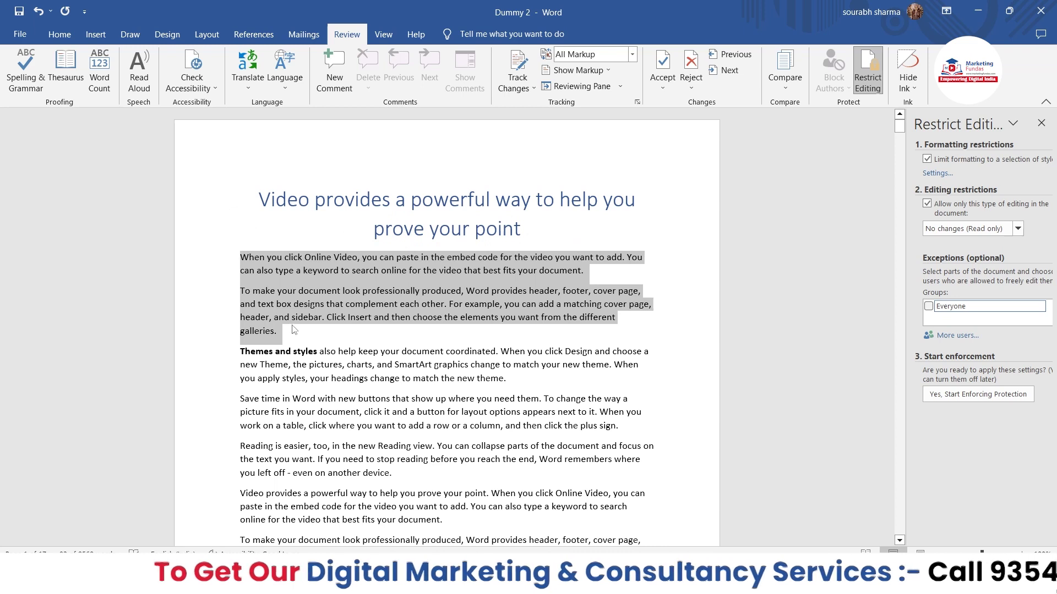
{"action": "left_click", "coordinate": [929, 307]}
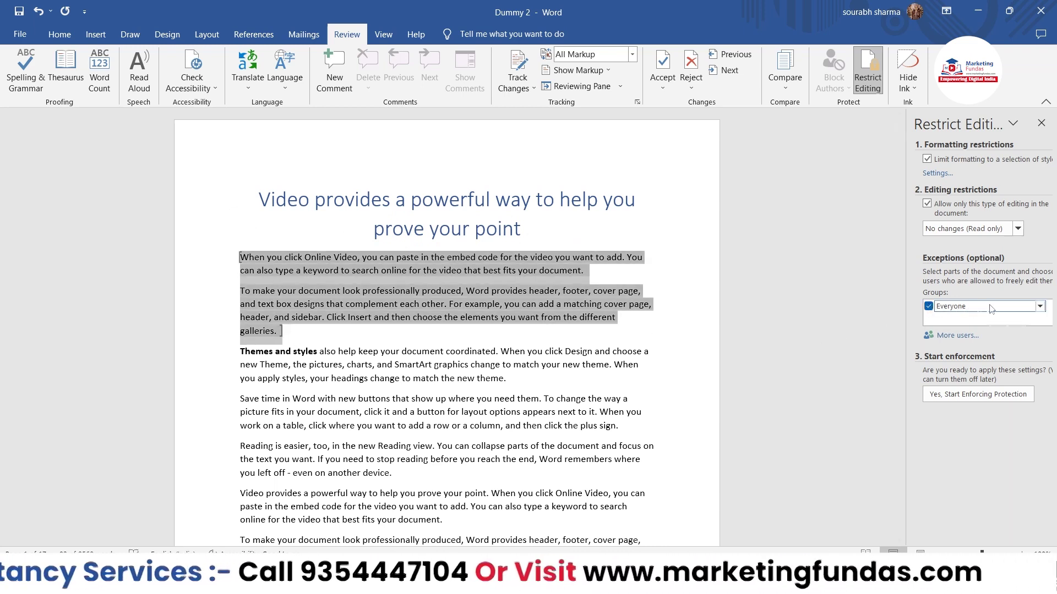
{"action": "left_click", "coordinate": [610, 351]}
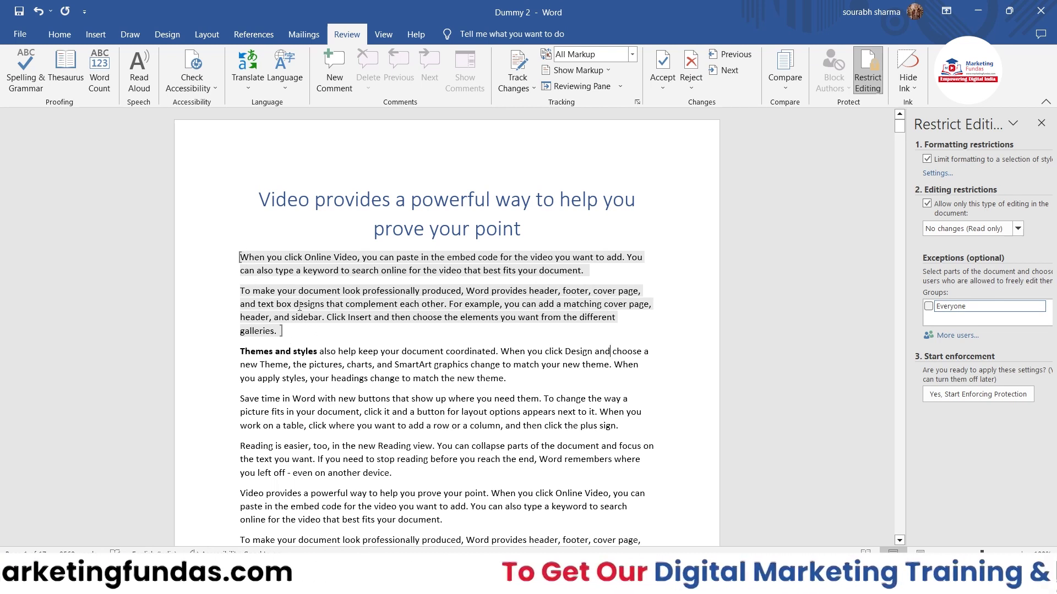
{"action": "left_click", "coordinate": [286, 331]}
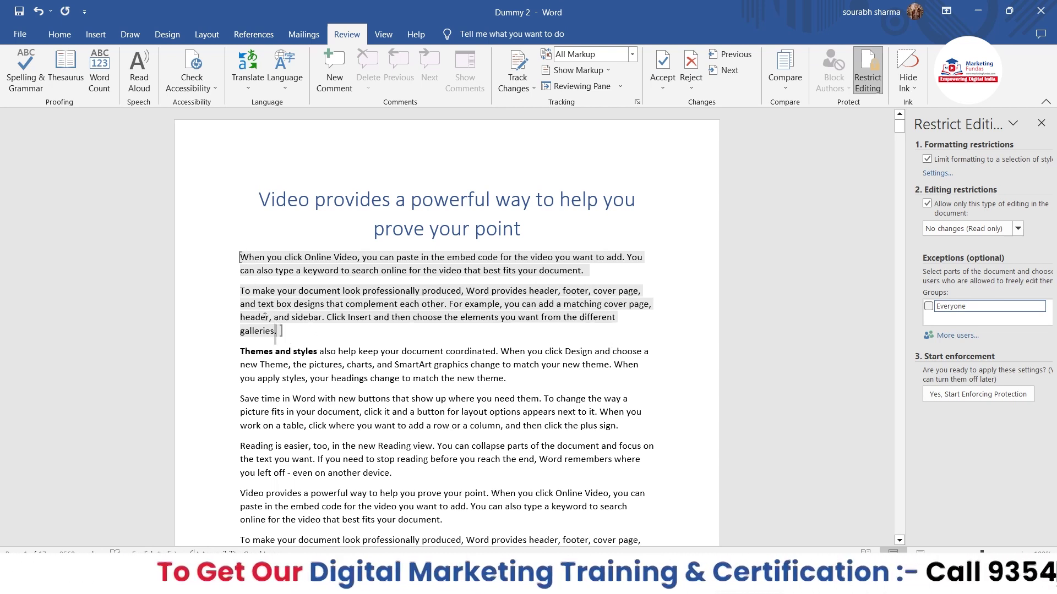
{"action": "key", "text": "shift+Up"}
{"action": "key", "text": "shift+Up"}
{"action": "key", "text": "shift+Up"}
{"action": "key", "text": "shift+Up"}
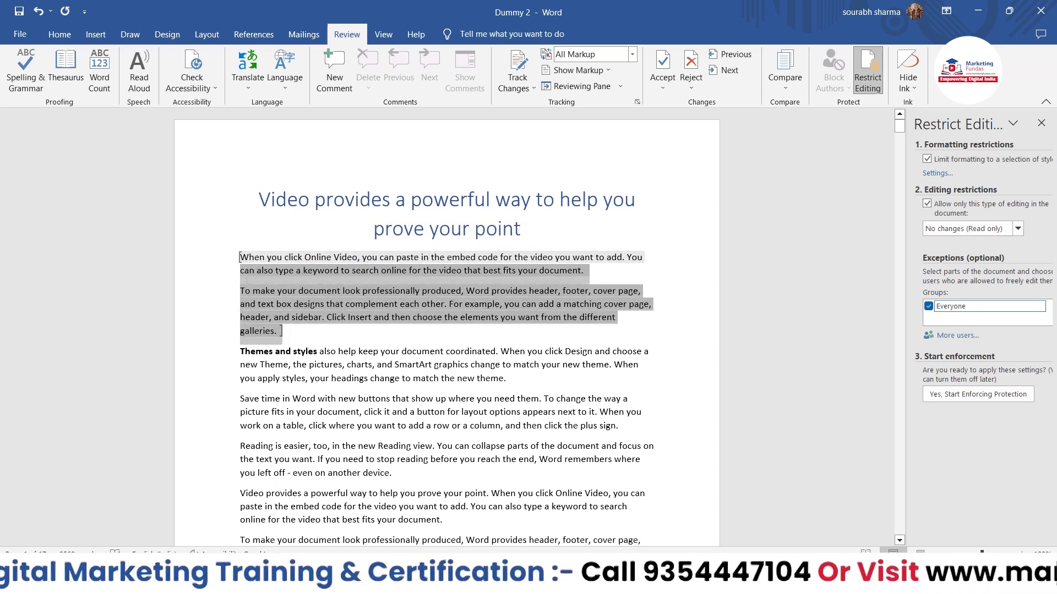
{"action": "key", "text": "shift+Up"}
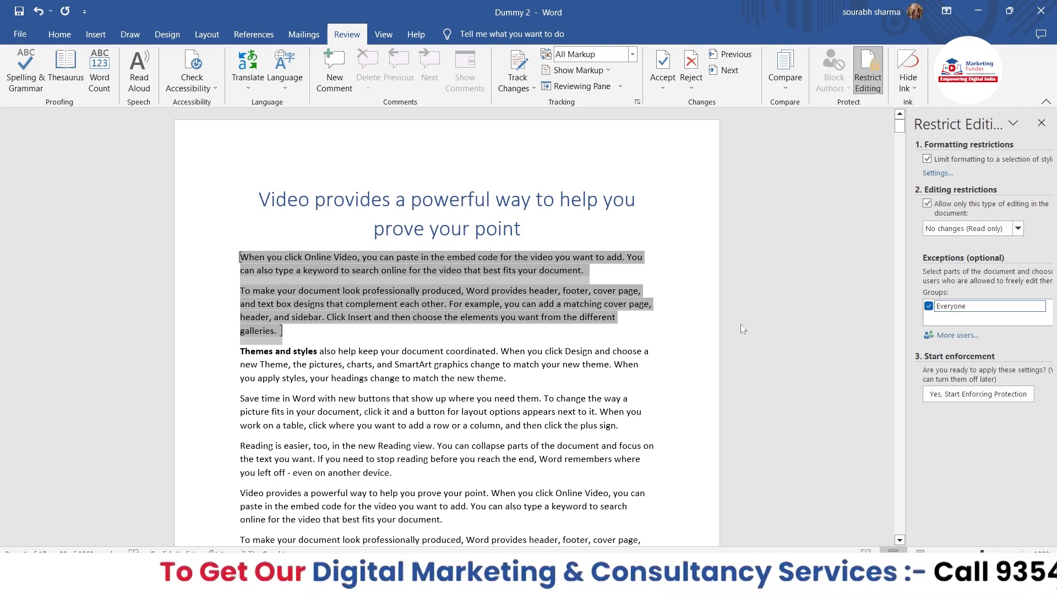
{"action": "mouse_move", "coordinate": [1038, 308]}
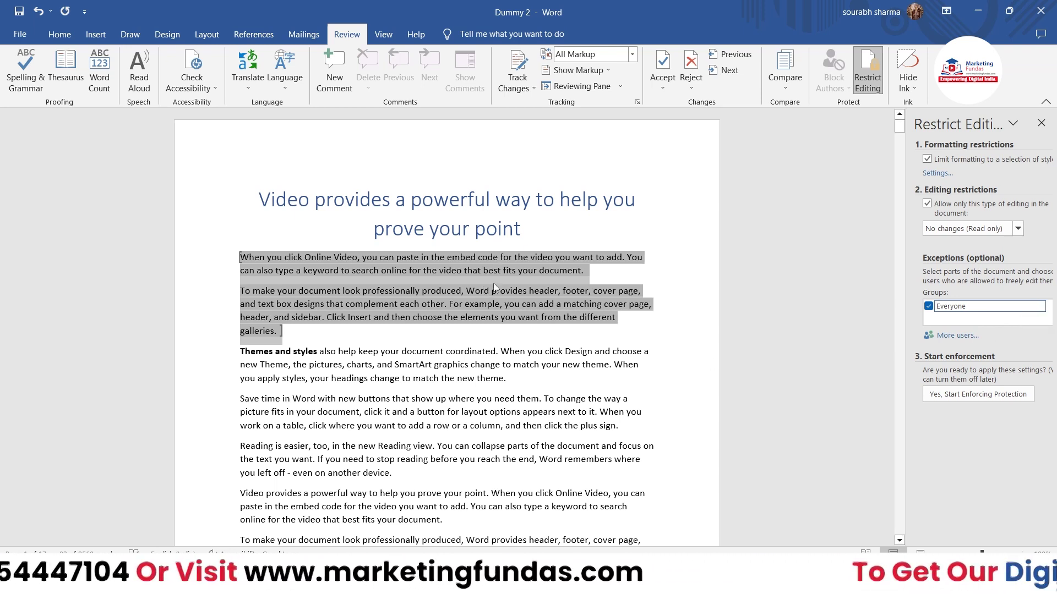
{"action": "left_click", "coordinate": [1039, 306]}
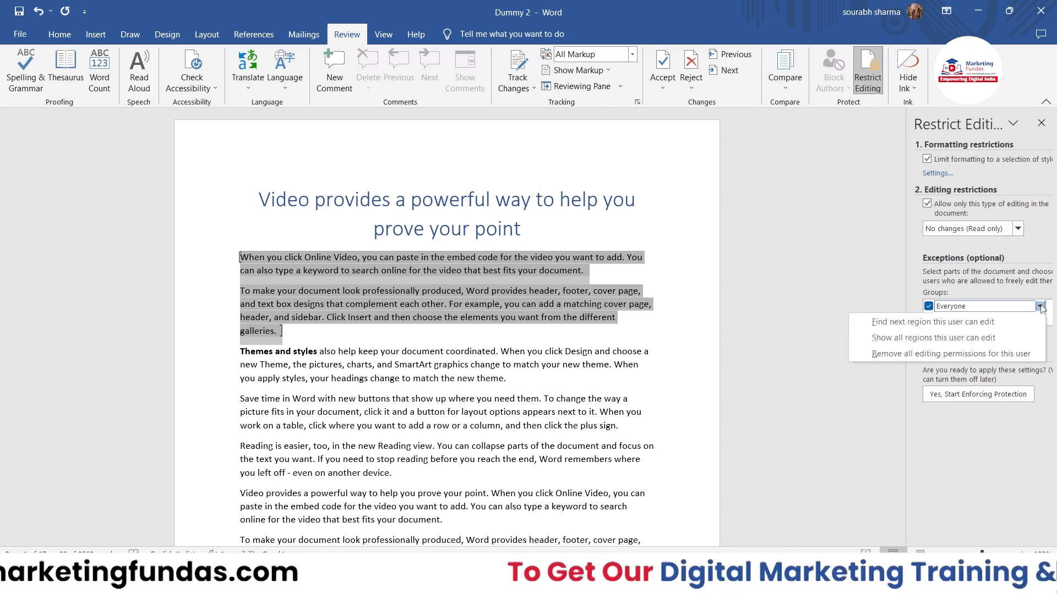
{"action": "left_click", "coordinate": [1039, 307]}
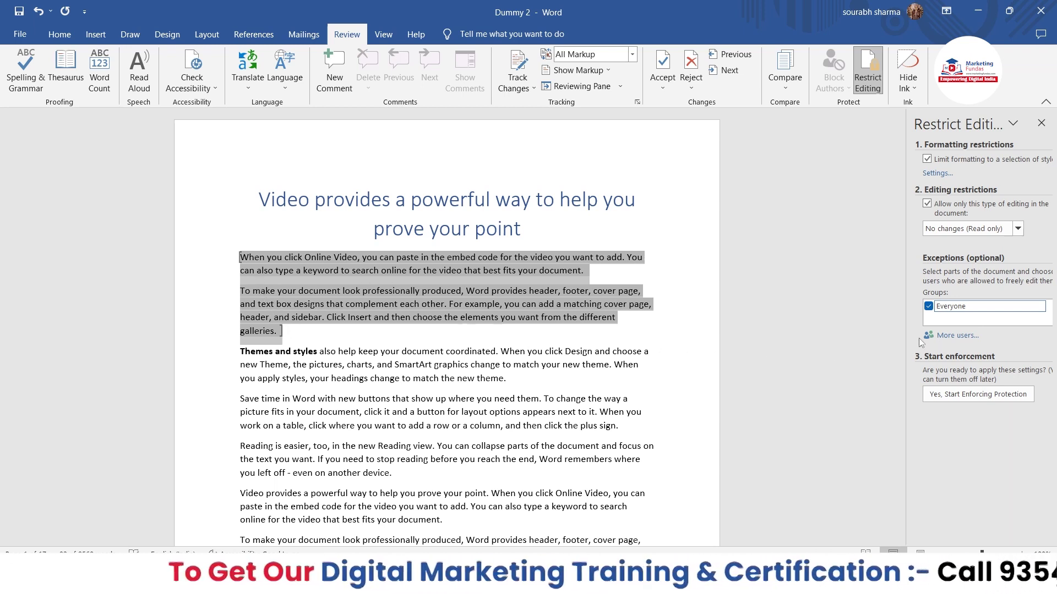
{"action": "left_click", "coordinate": [939, 336]}
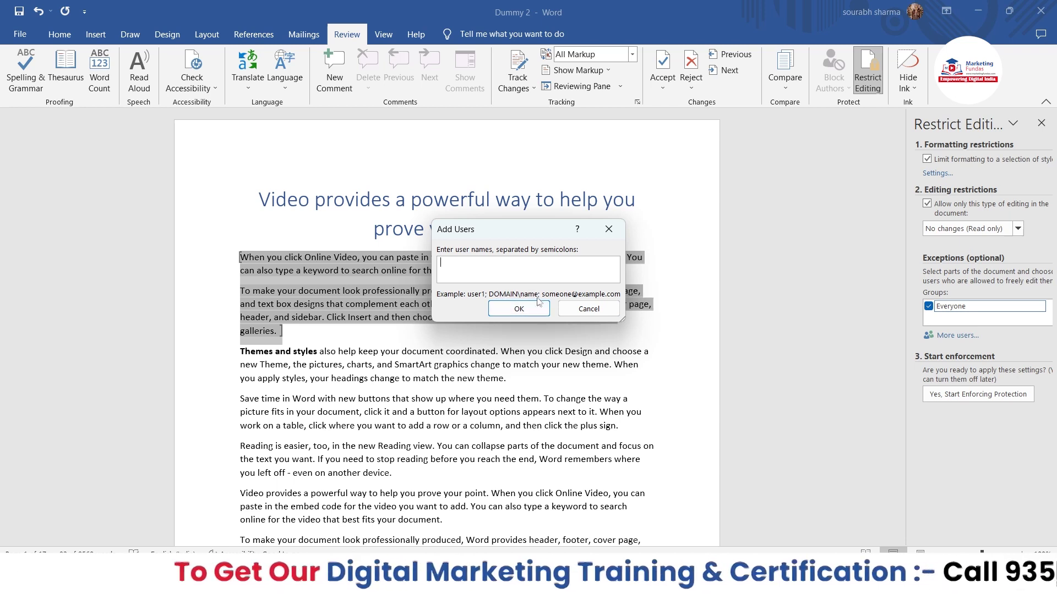
{"action": "left_click", "coordinate": [589, 310]}
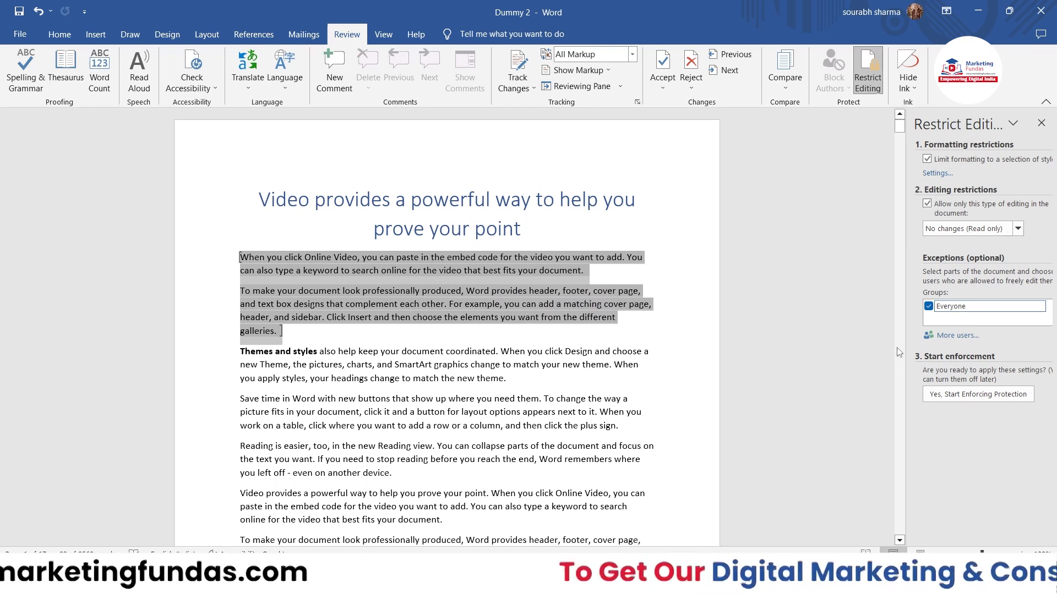
Start enforcing protection, entering a password in the protection dialog and confirming.
{"action": "left_click", "coordinate": [946, 394]}
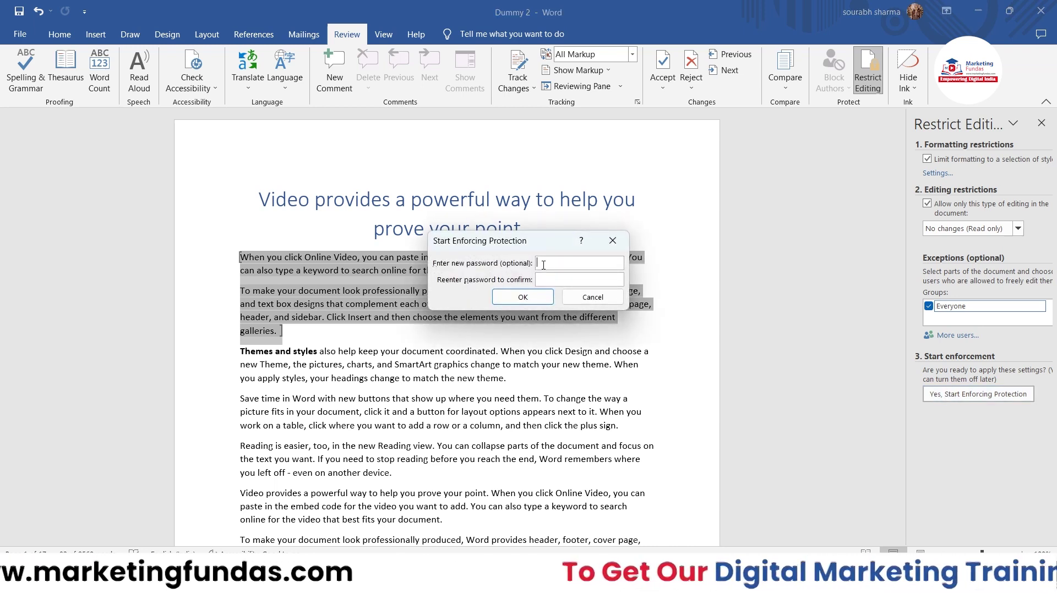
{"action": "left_click_drag", "start_coordinate": [528, 242], "coordinate": [546, 243]}
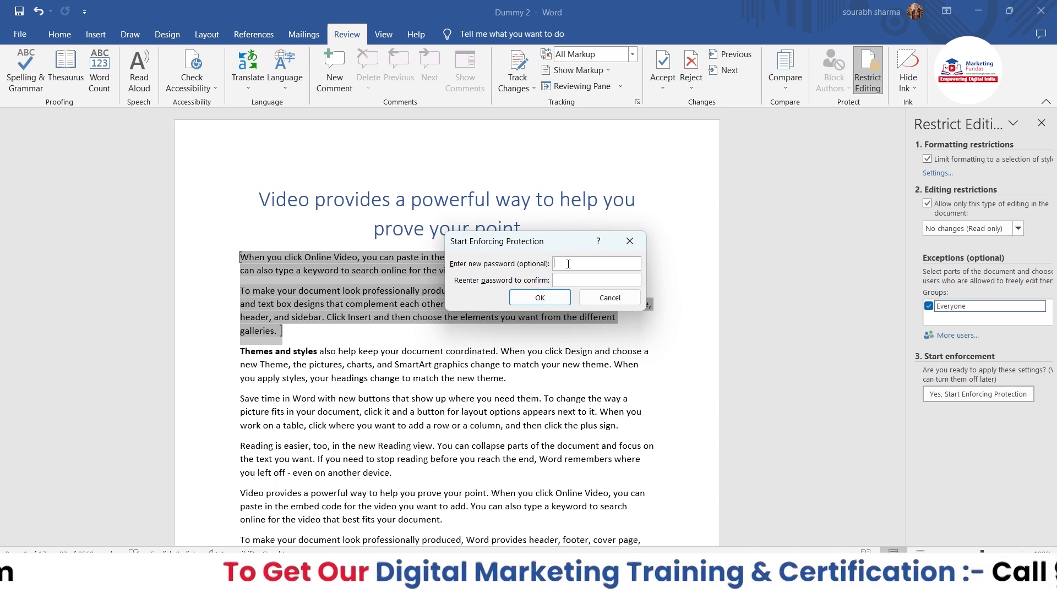
{"action": "type", "text": "2345"}
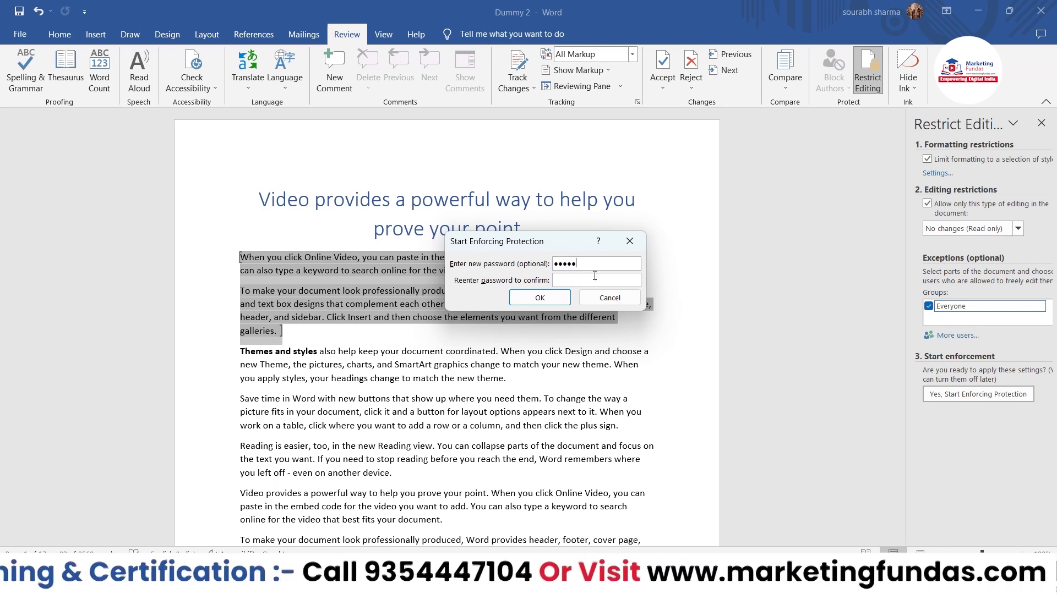
{"action": "type", "text": "12345"}
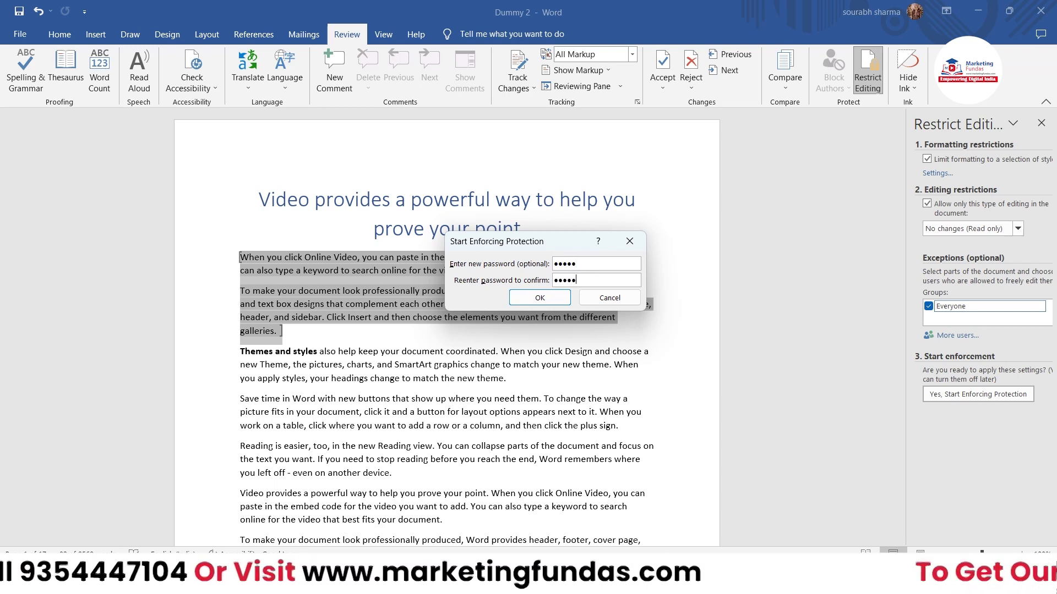
{"action": "left_click", "coordinate": [547, 301]}
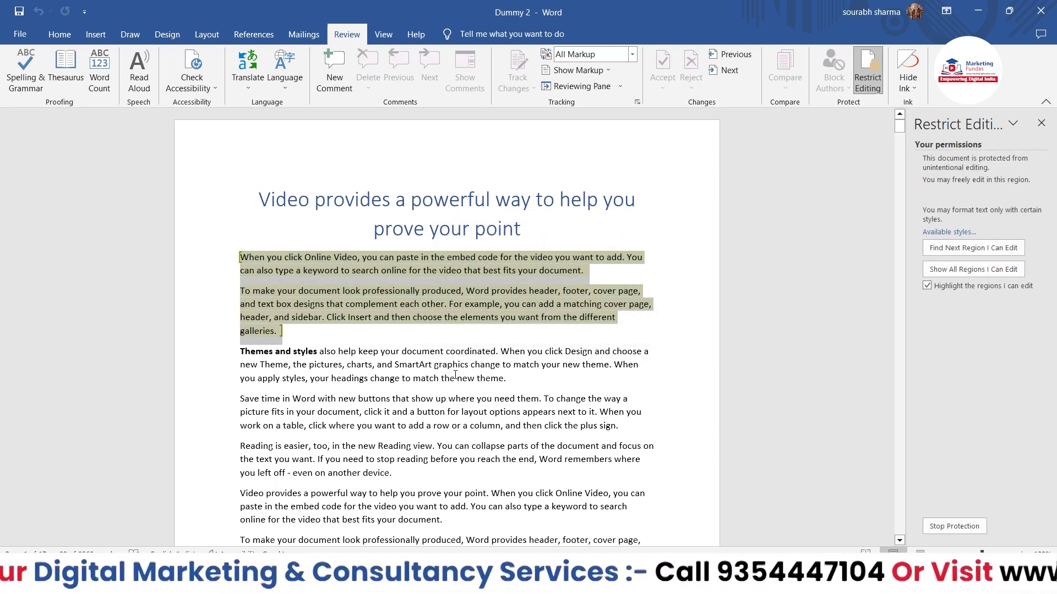
{"action": "scroll", "coordinate": [455, 376], "scroll_direction": "down", "scroll_amount": 1}
{"action": "left_click", "coordinate": [456, 345]}
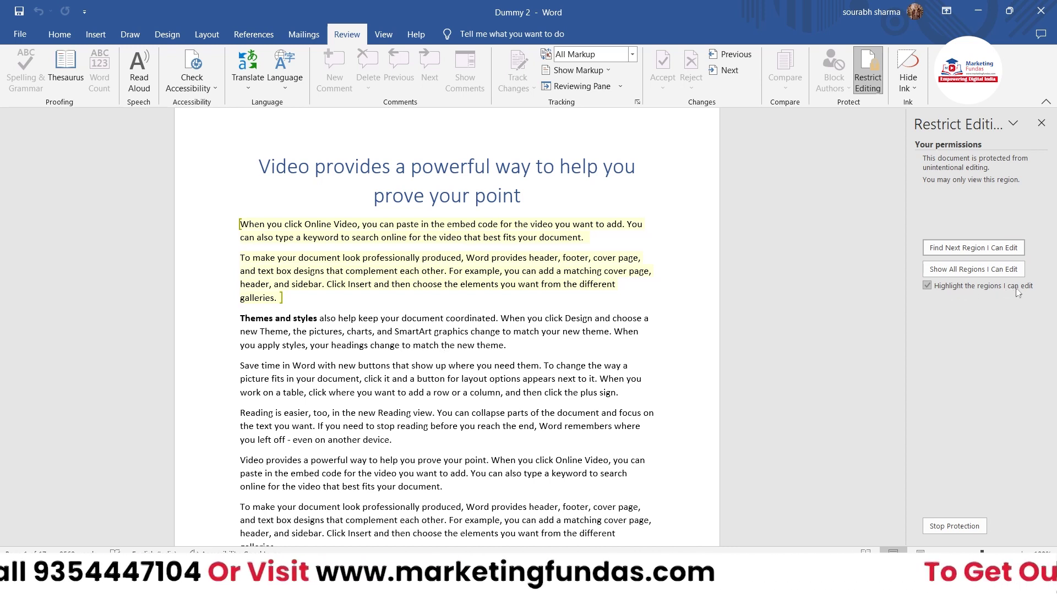
{"action": "left_click", "coordinate": [926, 285]}
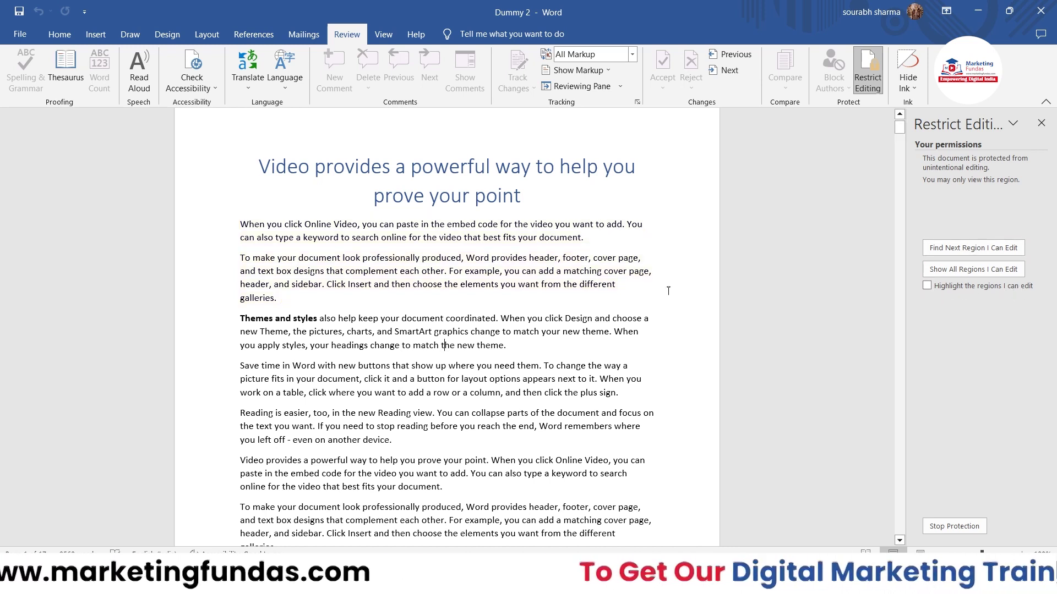
{"action": "left_click_drag", "start_coordinate": [322, 299], "coordinate": [240, 223]}
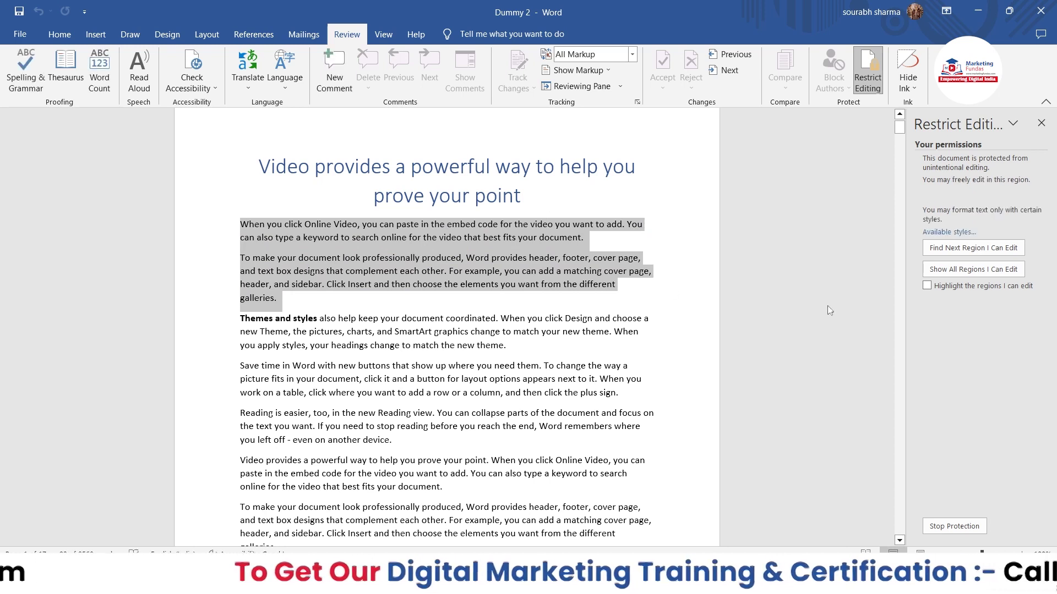
{"action": "left_click", "coordinate": [926, 287]}
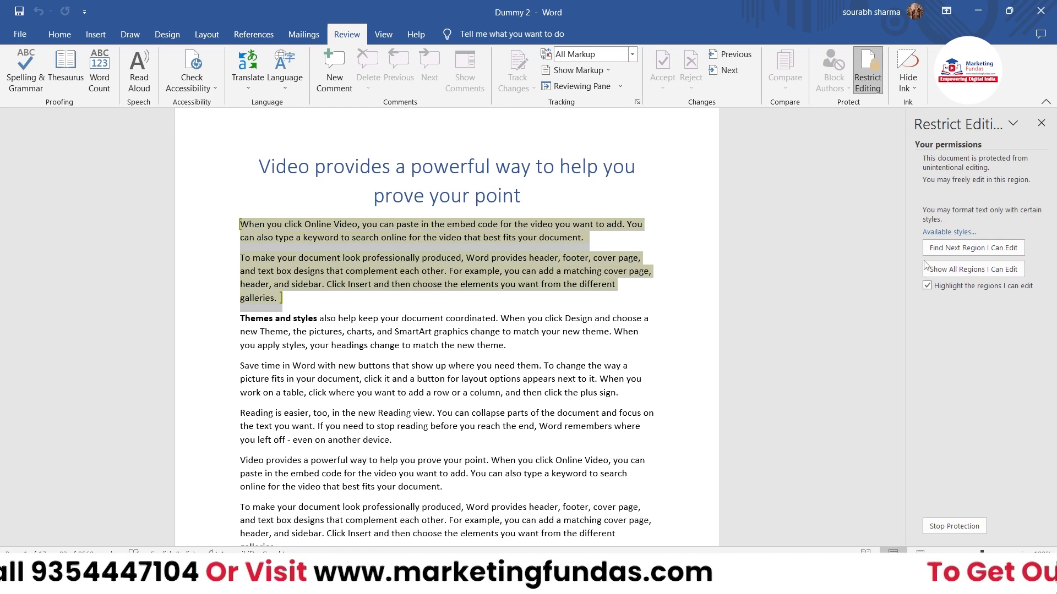
{"action": "left_click", "coordinate": [567, 284]}
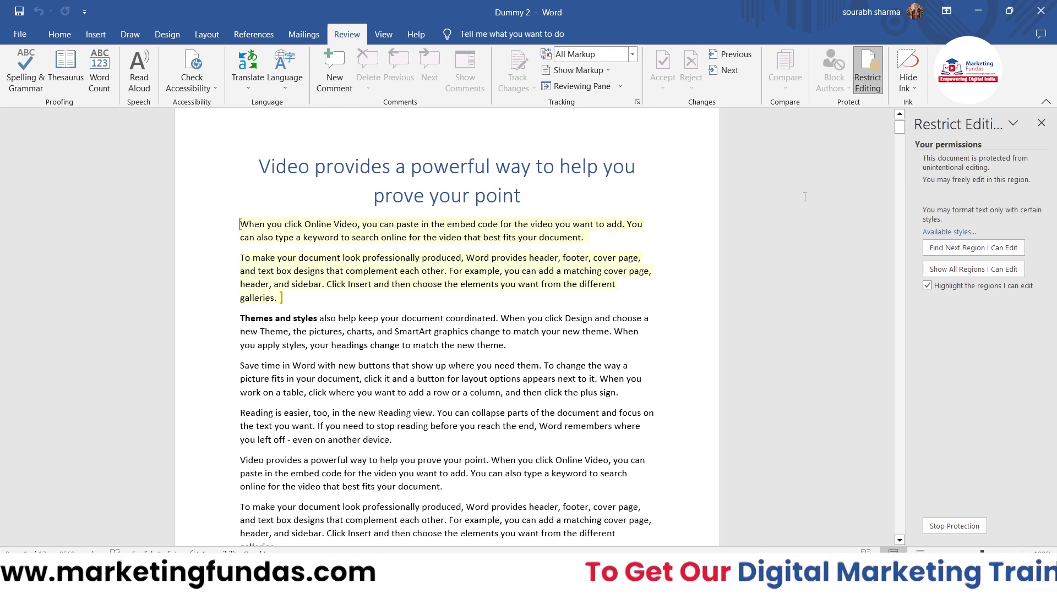
Type test characters after 'galleries.' in the editable paragraph, then try the read-only Themes paragraph.
{"action": "left_click", "coordinate": [566, 284]}
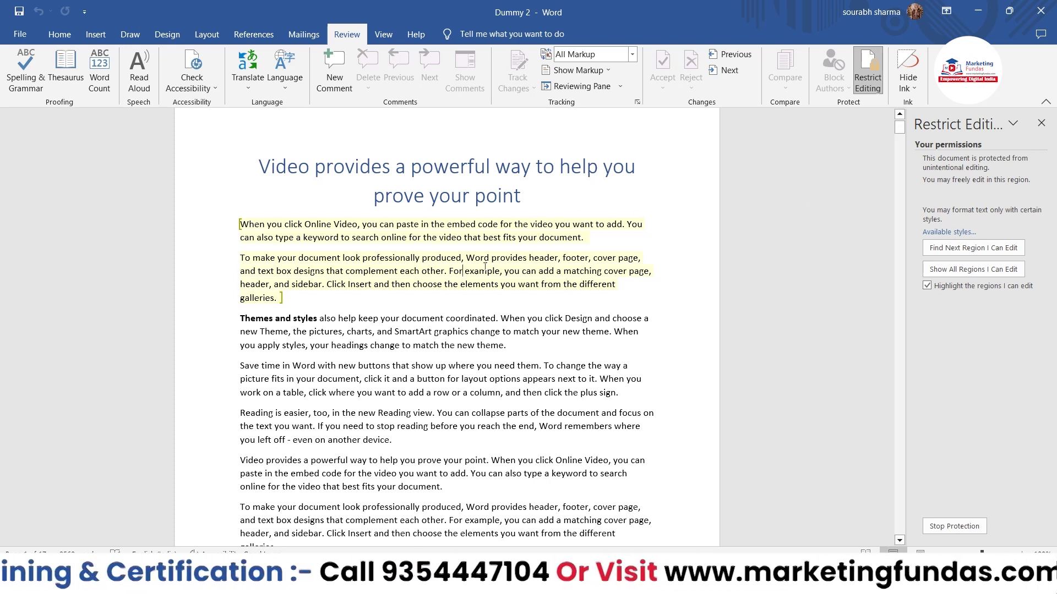
{"action": "left_click", "coordinate": [446, 257]}
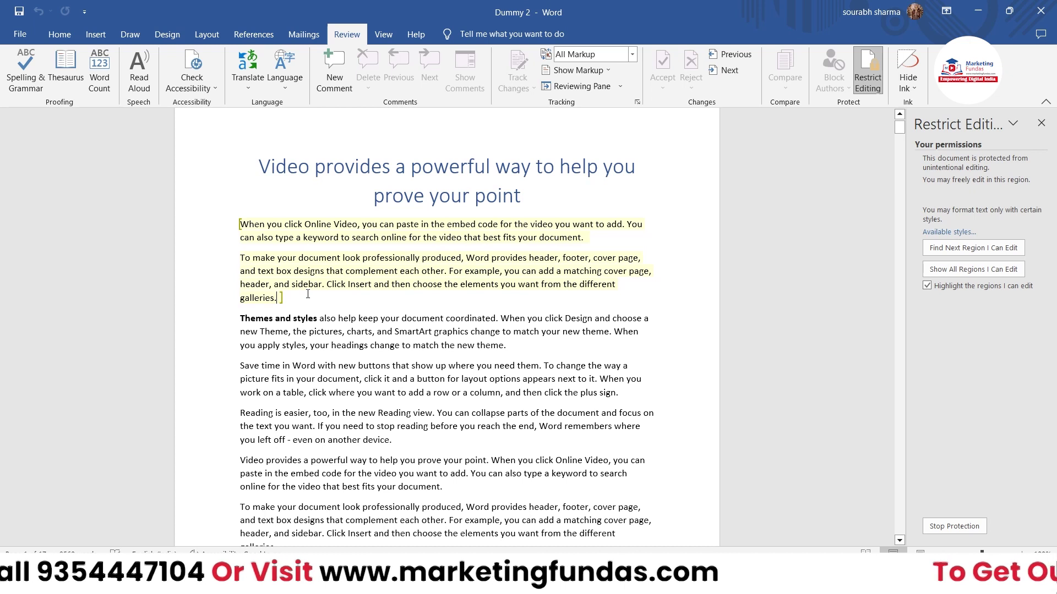
{"action": "type", "text": "djfdklfjdklfjdklfjdklfjdklfjsdklf"}
{"action": "left_click", "coordinate": [369, 347]}
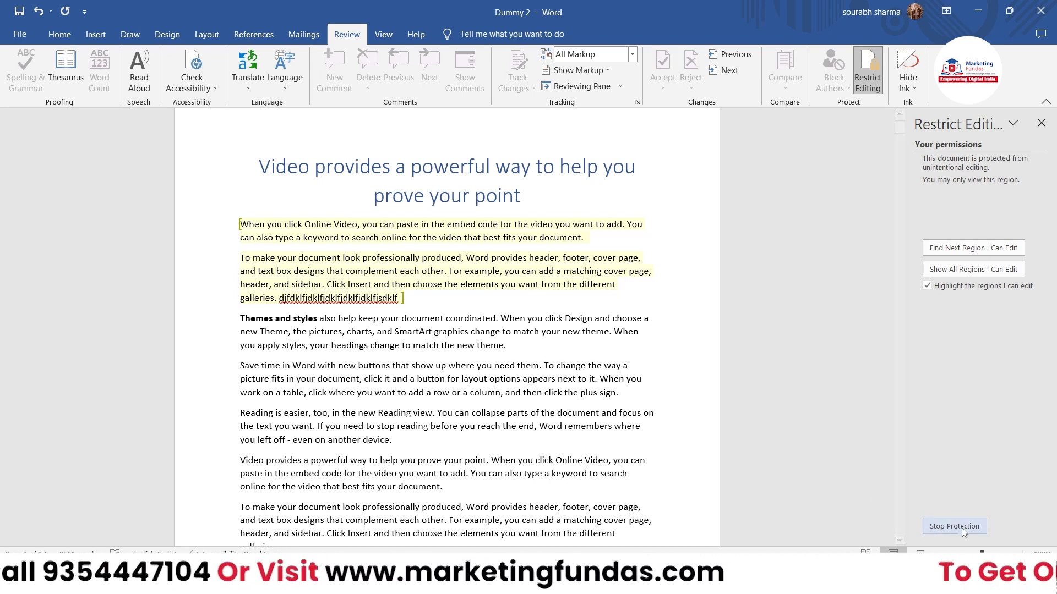
Stop protection by entering the document password in the Unprotect Document dialog.
{"action": "left_click", "coordinate": [944, 520]}
{"action": "type", "text": "12345"}
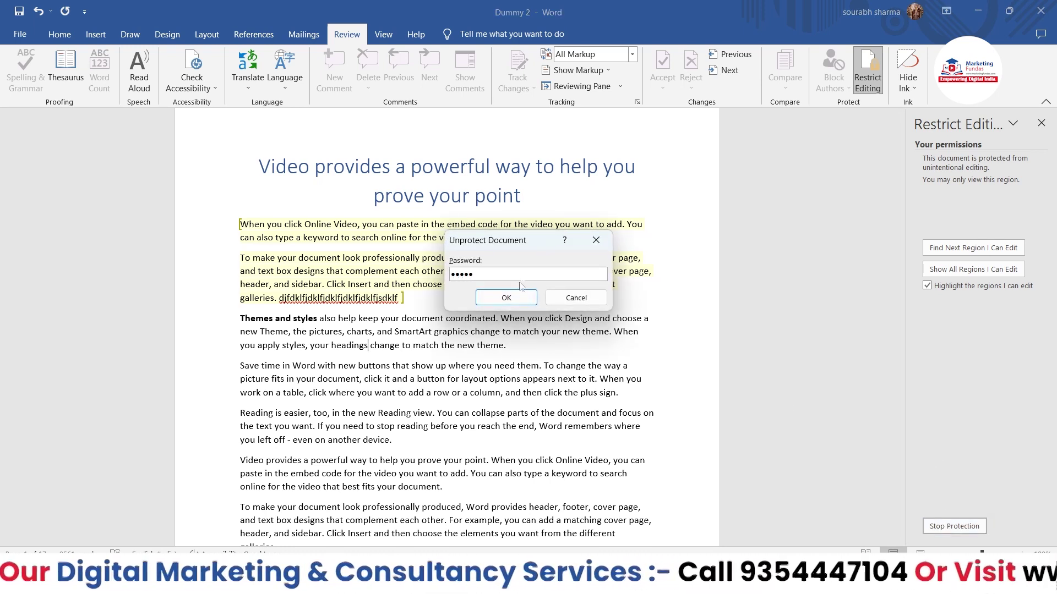
{"action": "left_click", "coordinate": [520, 295]}
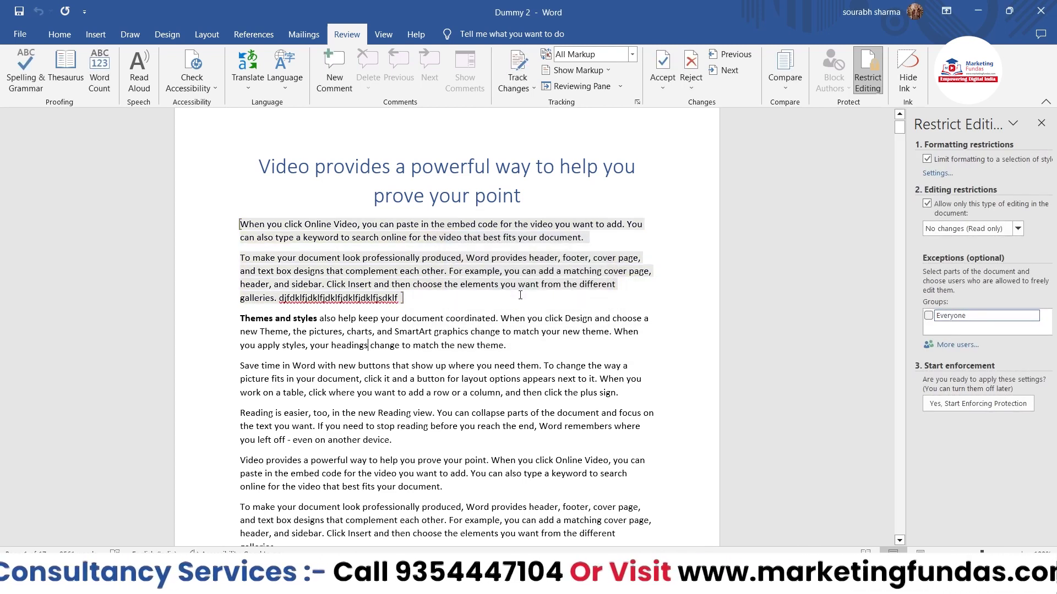
Type test letters 'ffgfglfgfg' and 'fgf' into formerly read-only paragraphs to confirm they're editable.
{"action": "left_click", "coordinate": [483, 318]}
{"action": "type", "text": "ffgfglfgfg"}
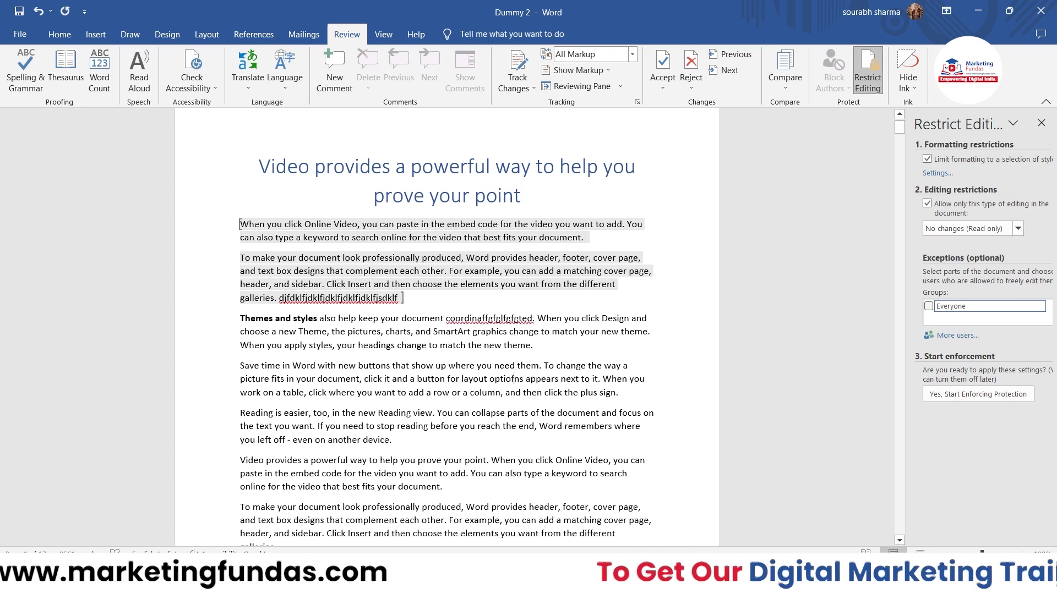
{"action": "left_click", "coordinate": [351, 258]}
{"action": "type", "text": "fgf"}
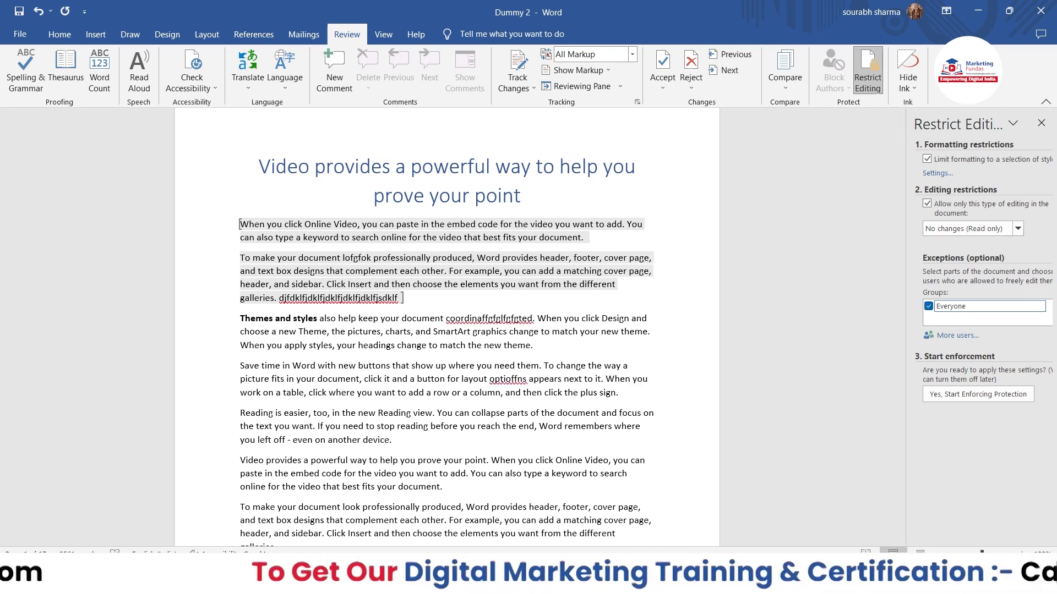